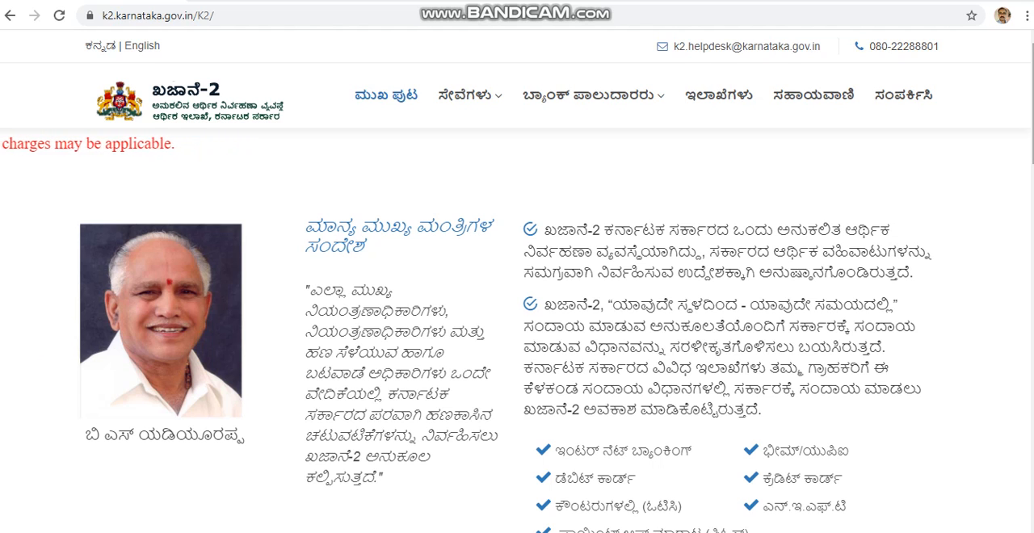
Open the Challan Generation service (ಚಲನ್ ಸೃಜನೆ) from the services section of the Khajane-2 home page.
scroll(517, 324, down, 3)
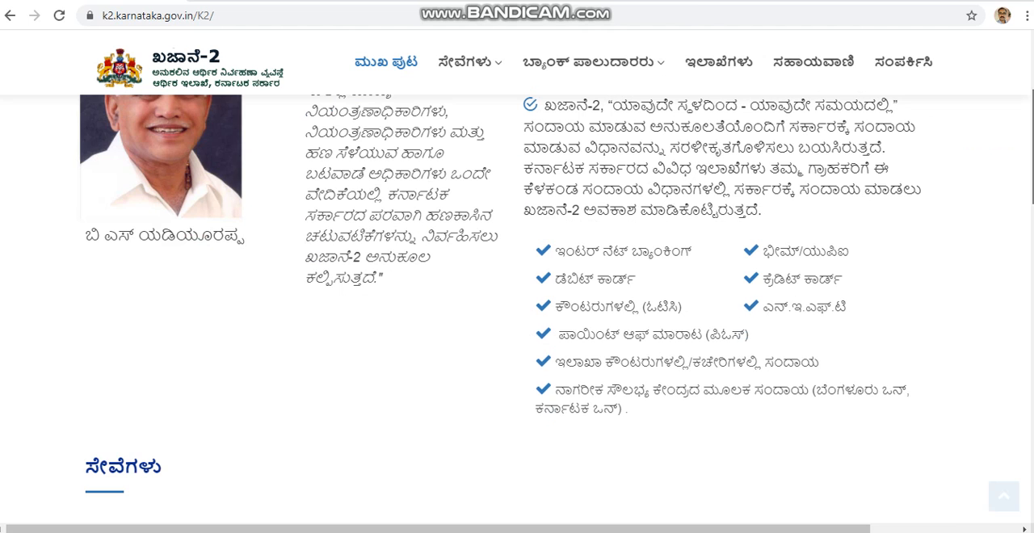
scroll(517, 323, up, 3)
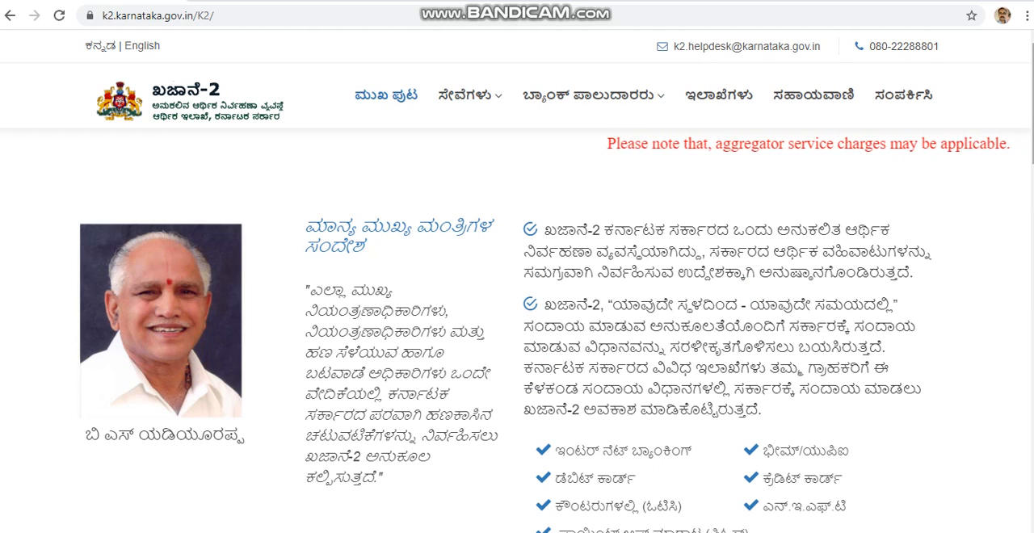
scroll(517, 323, down, 1)
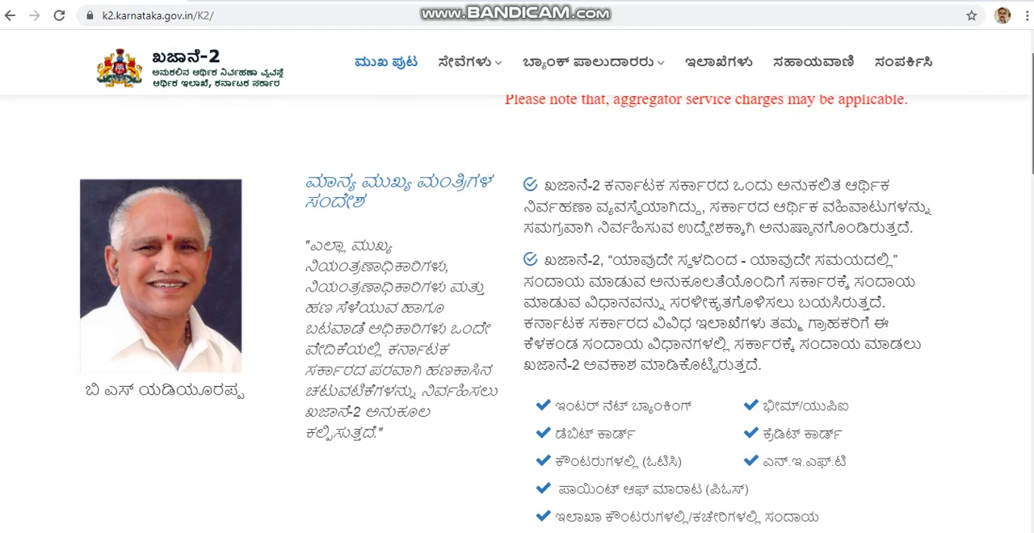
scroll(517, 323, up, 1)
scroll(517, 323, down, 1)
scroll(517, 323, down, 4)
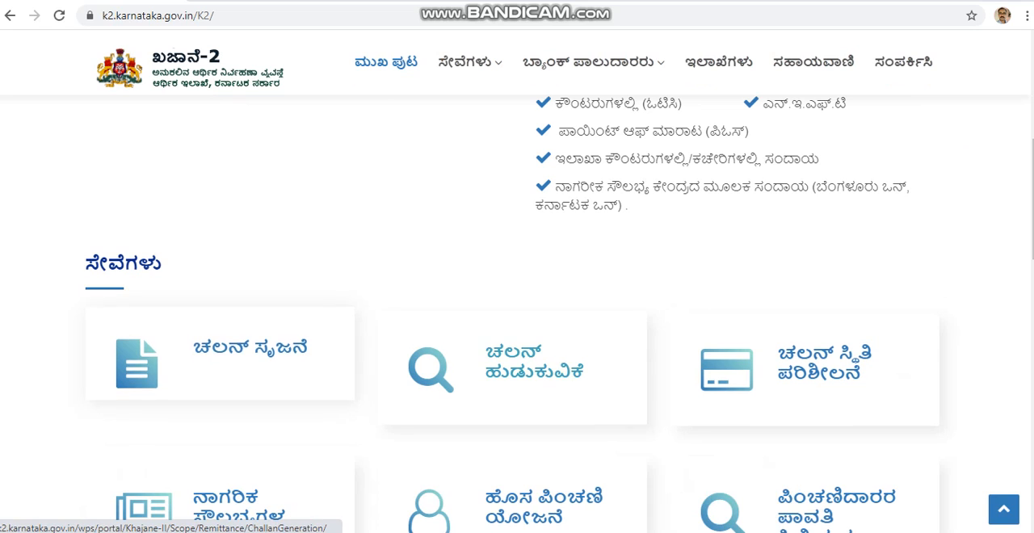
click(250, 347)
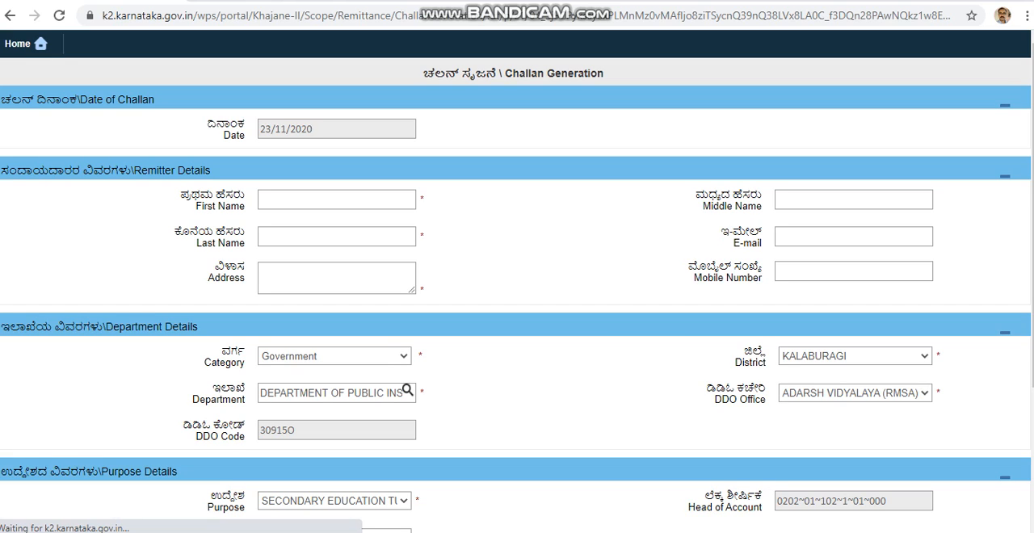
Enter the remitter's first name and last name in the remitter details.
click(336, 200)
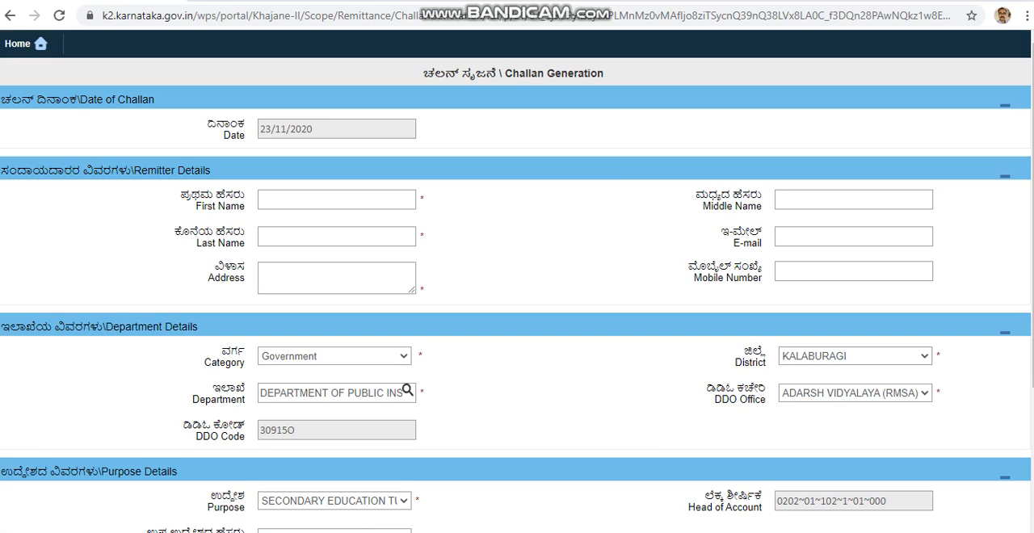
click(336, 200)
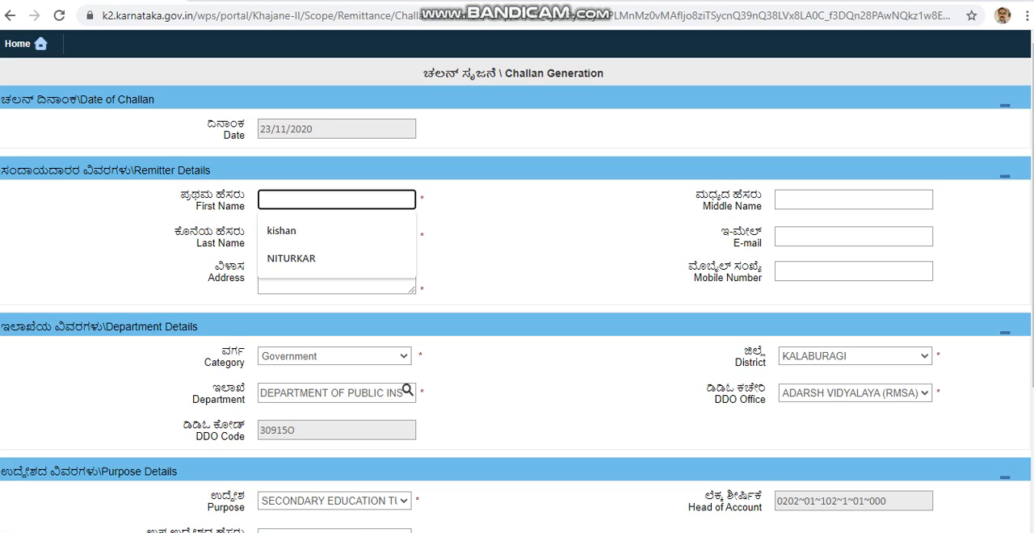
key(Down)
key(Down)
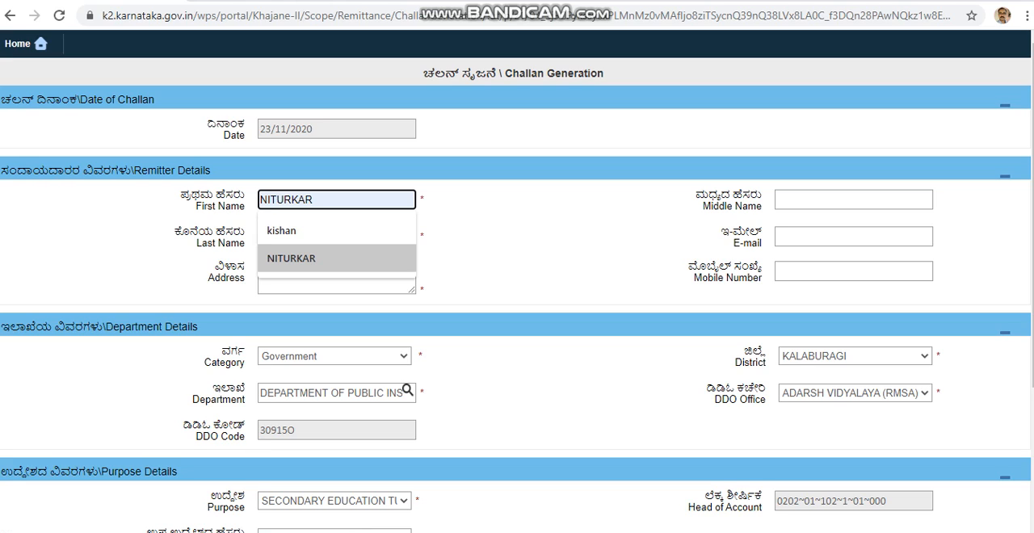
key(Return)
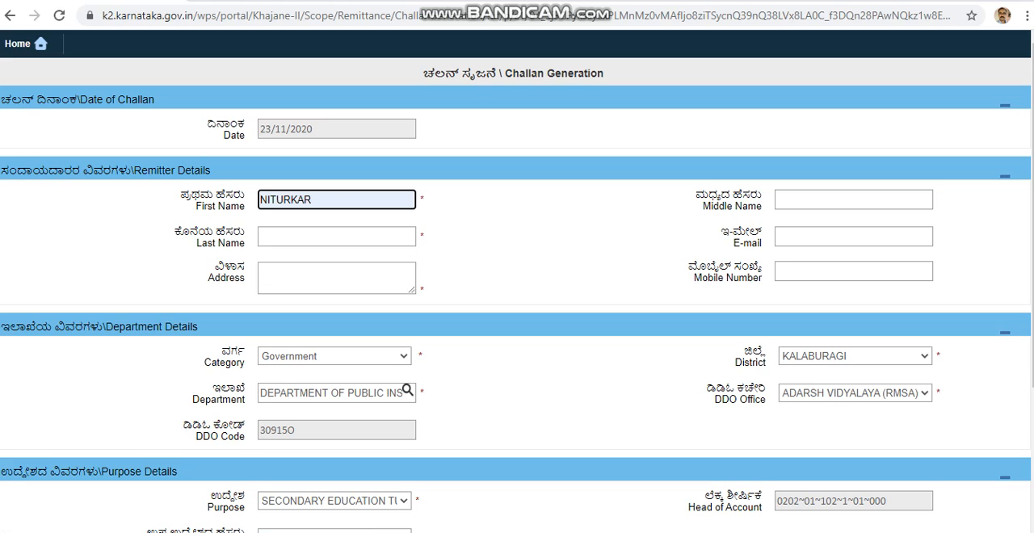
key(Tab)
key(Tab)
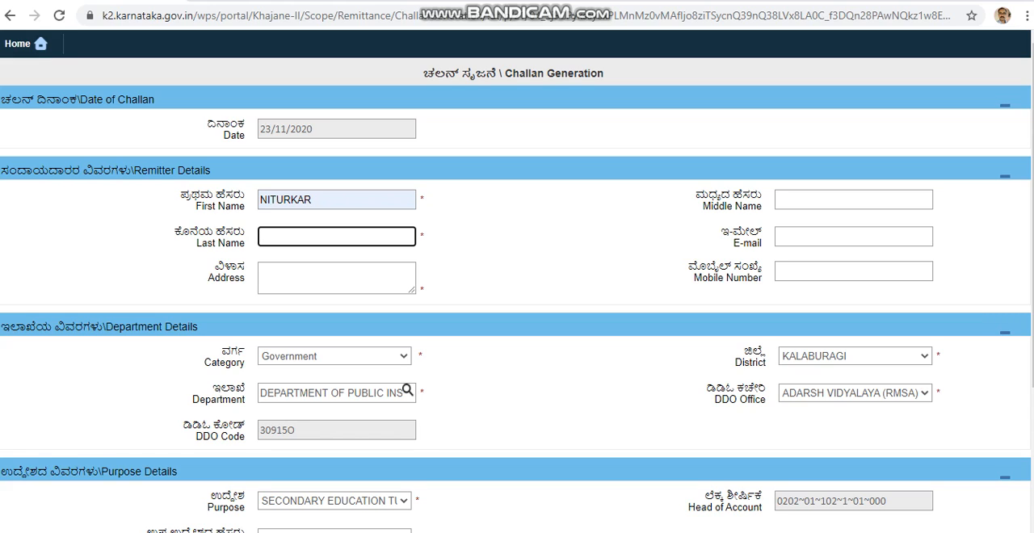
text(KISHAN)
Fill in the remitter's address with the designation, school and place.
click(337, 278)
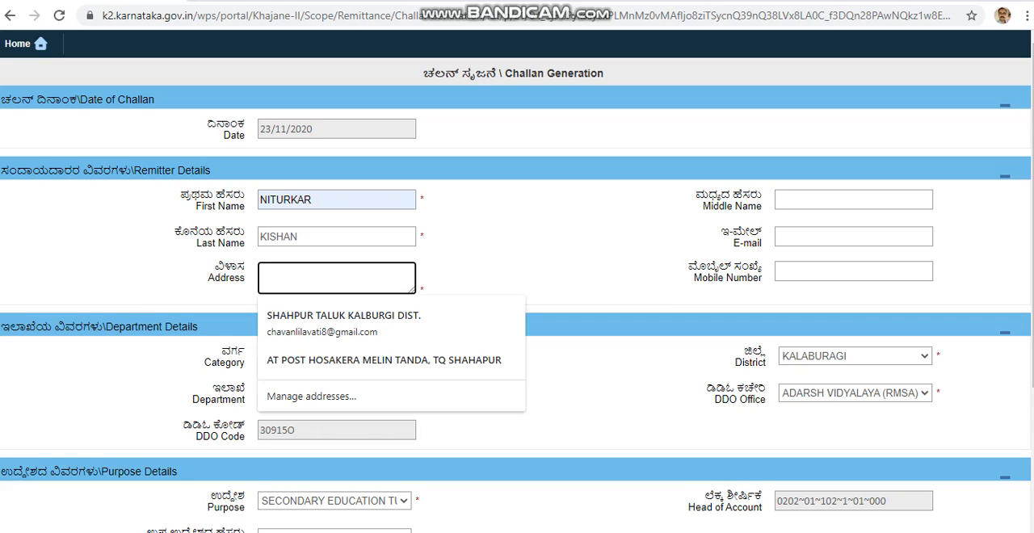
text(ASSISTANT TEACHER G H)
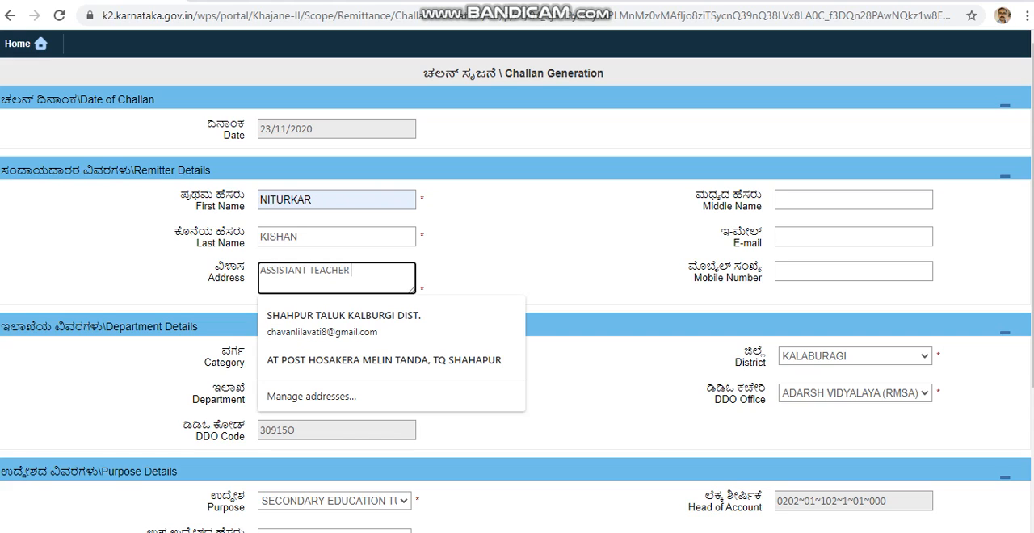
text( S KUNCHAWARAM)
key(Tab)
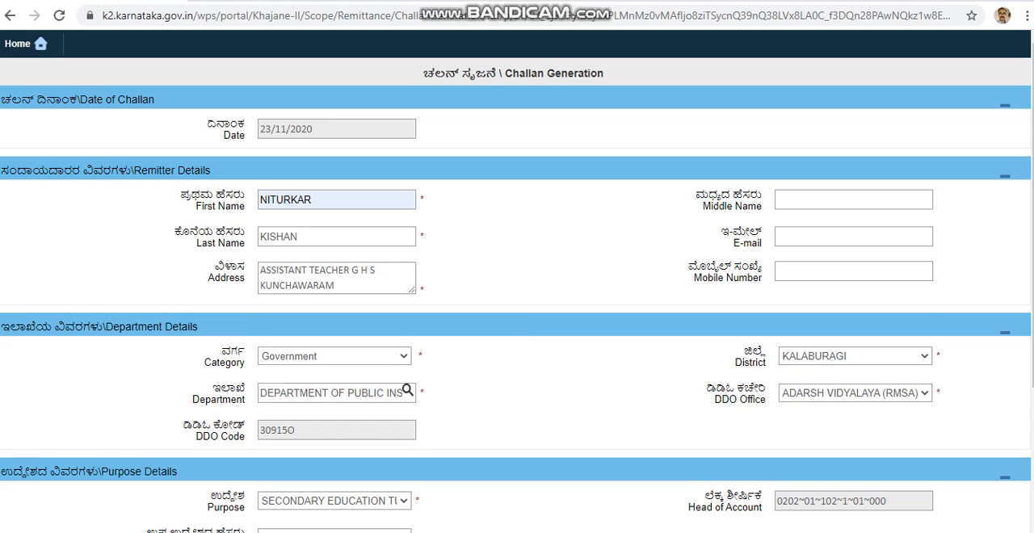
Enter the remitter's mobile number in the remitter details.
click(853, 272)
text(9164)
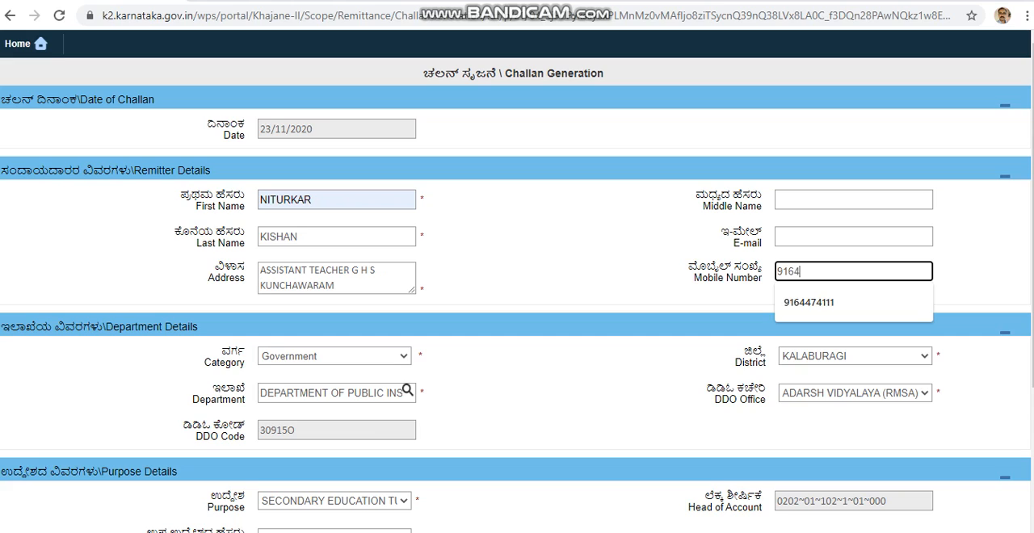
key(Down)
key(Return)
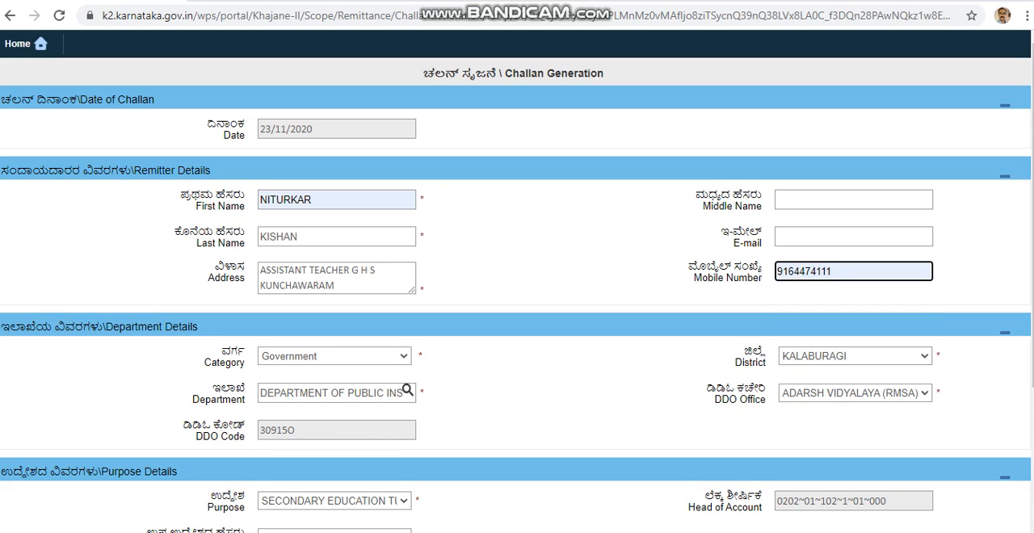
In the department details, set the category to Government and reselect KALABURAGI as the district after switching it to BAGALKOT.
click(403, 357)
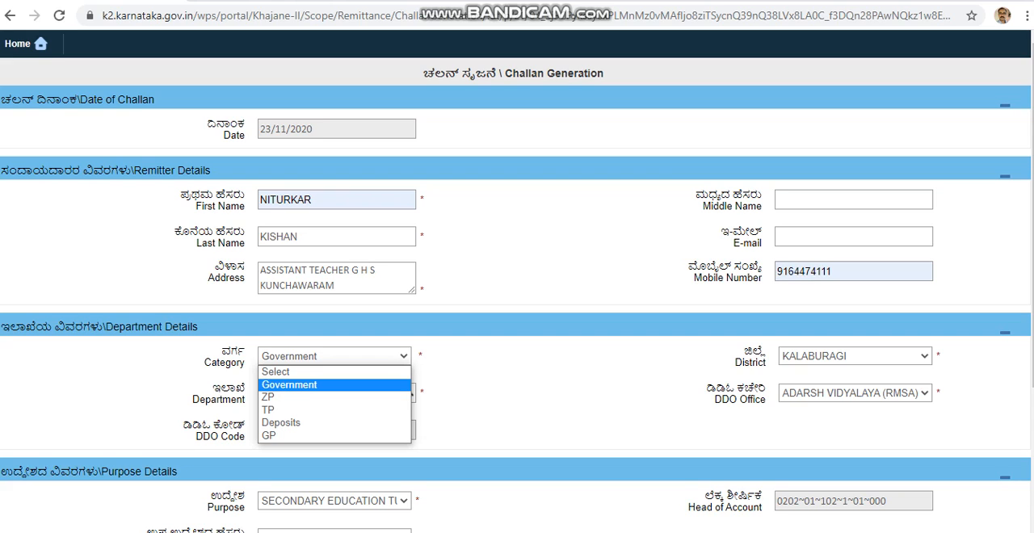
click(289, 386)
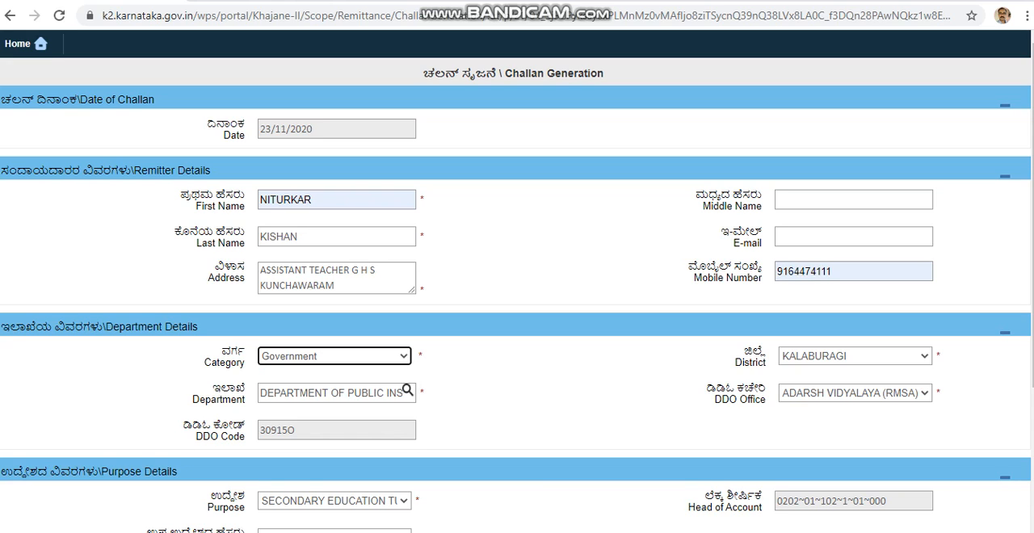
click(855, 357)
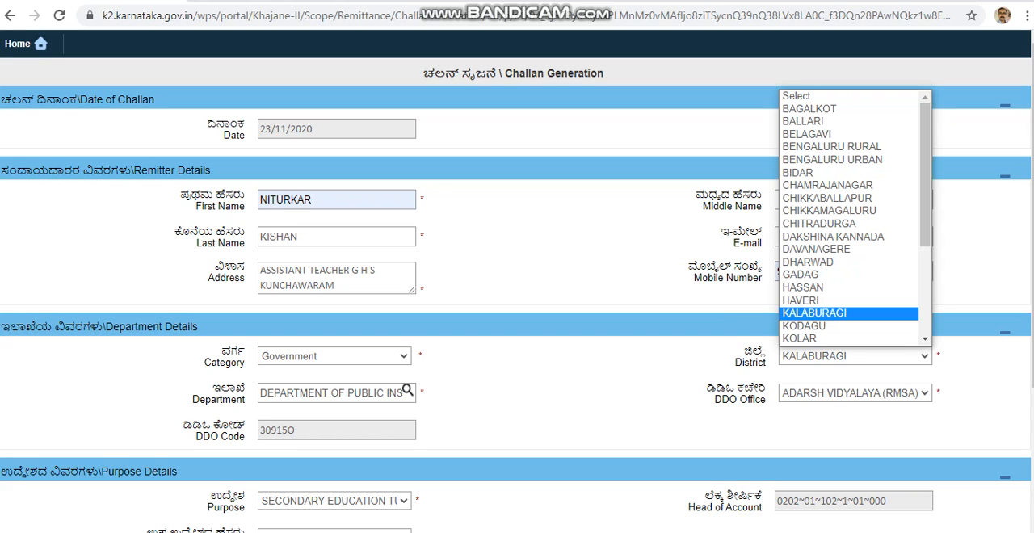
key(Up)
key(Up)
key(Up)
key(Up)
key(Up)
key(Up)
key(Up)
key(Up)
key(Up)
key(Up)
key(Up)
key(Up)
key(Up)
key(Up)
key(Up)
key(Up)
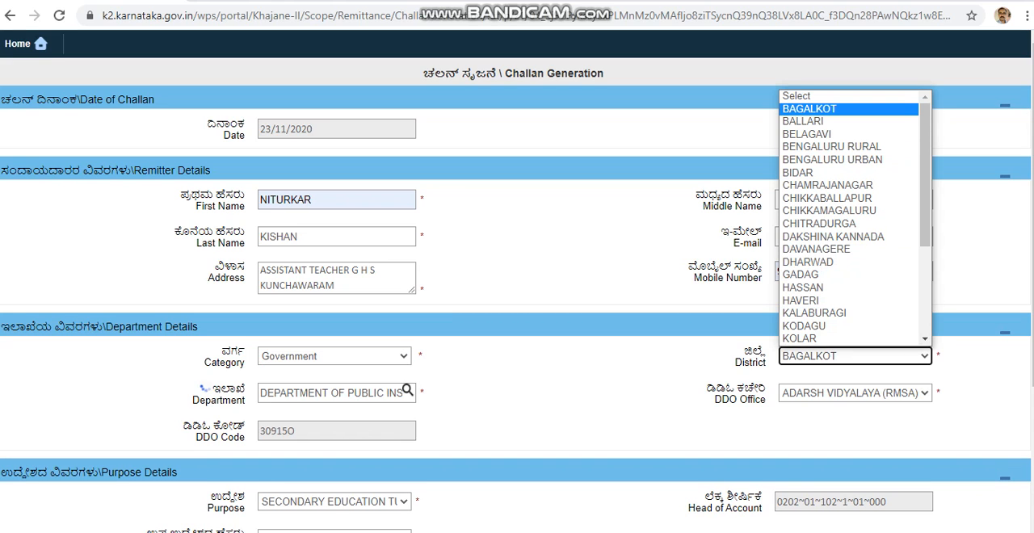
key(Return)
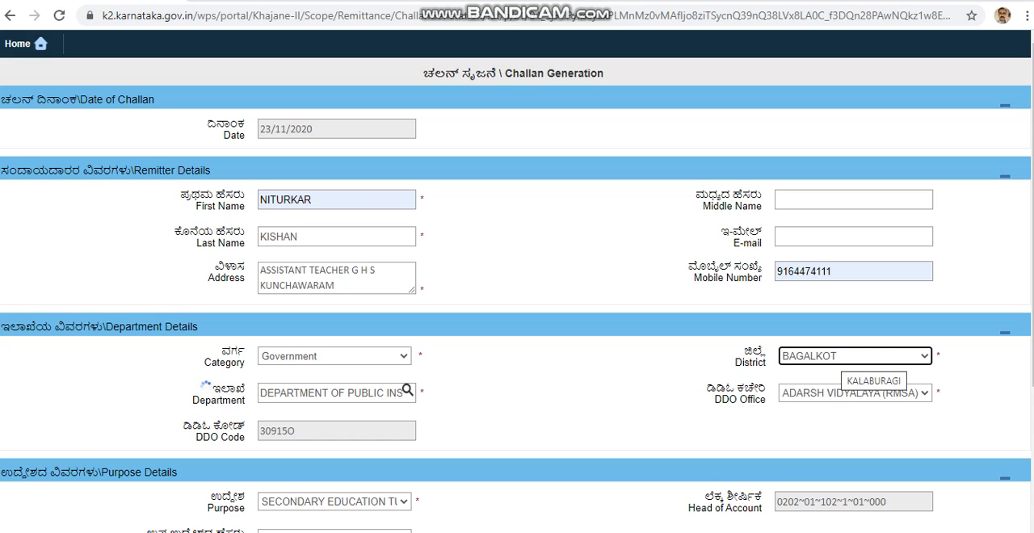
click(858, 357)
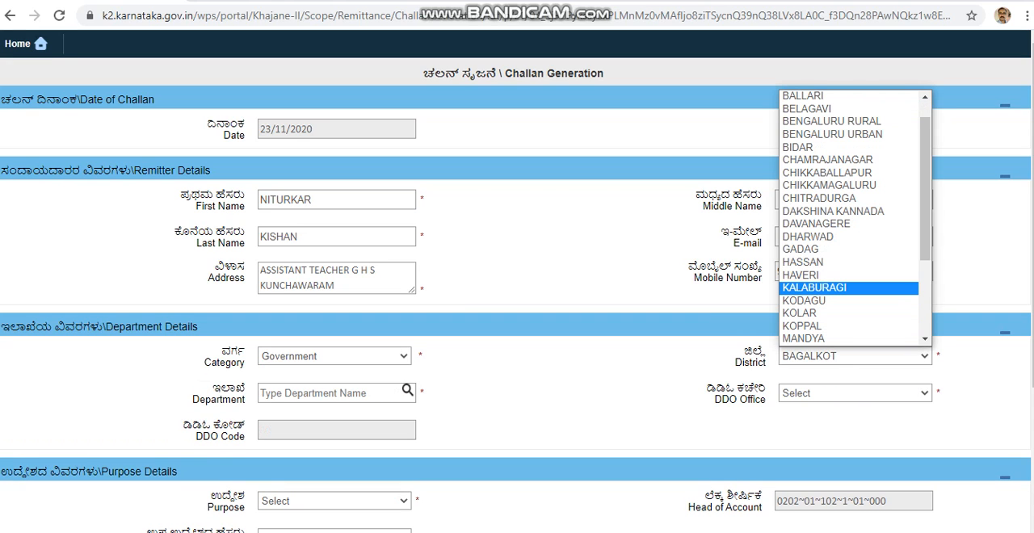
key(Return)
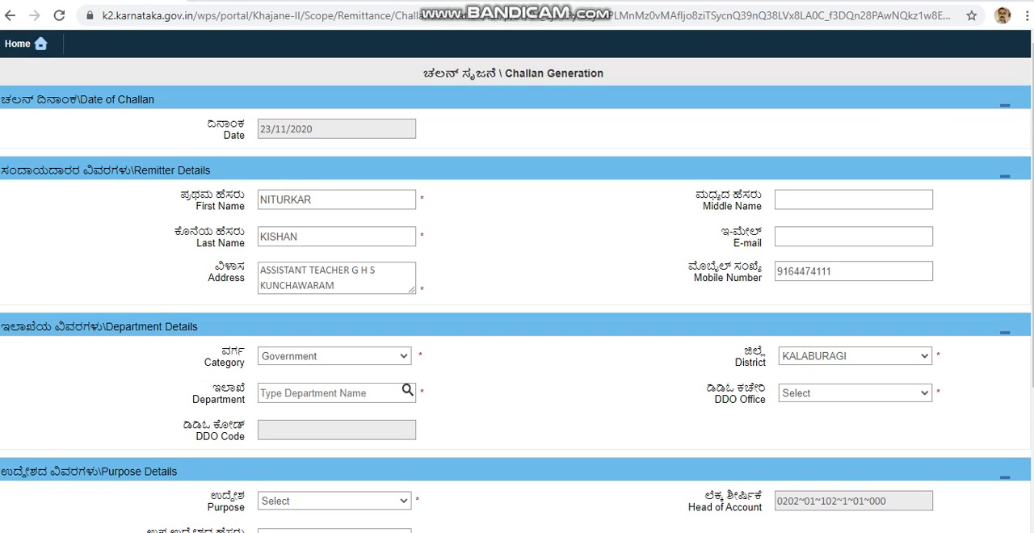
Search the departments for PUBLIC and choose DEPARTMENT OF PUBLIC INSTRUCTION.
click(330, 394)
text(P)
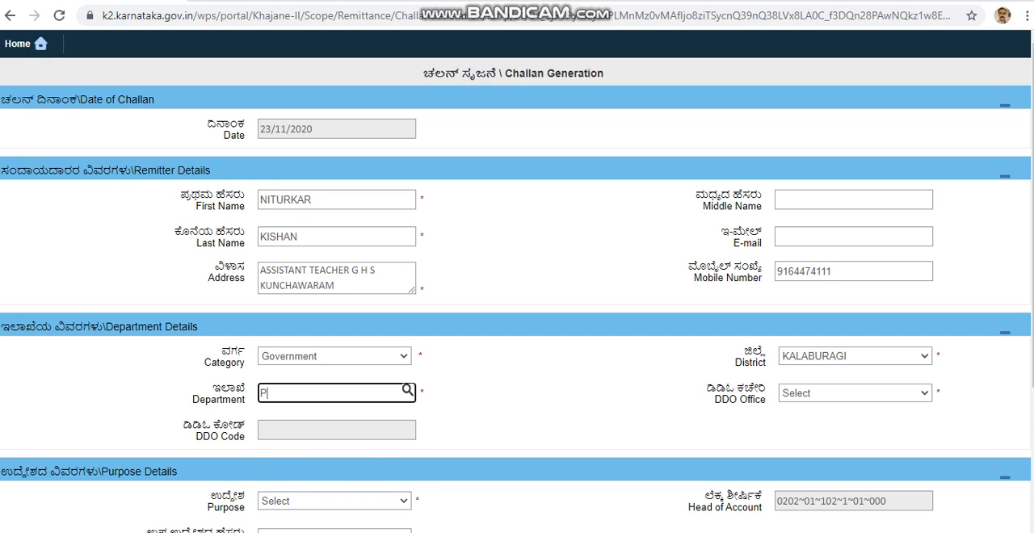
text(UBLIC)
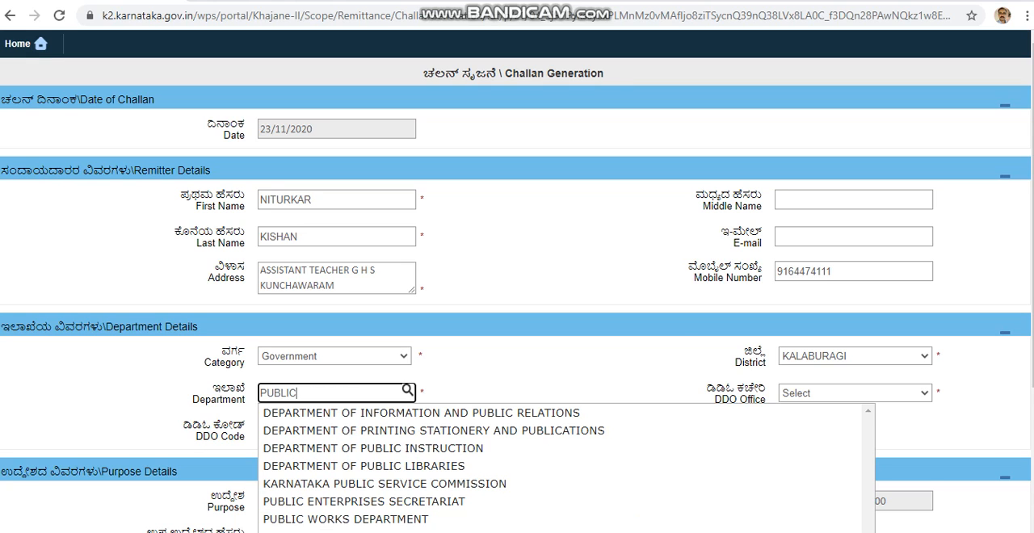
key(Down)
key(Down)
key(Down)
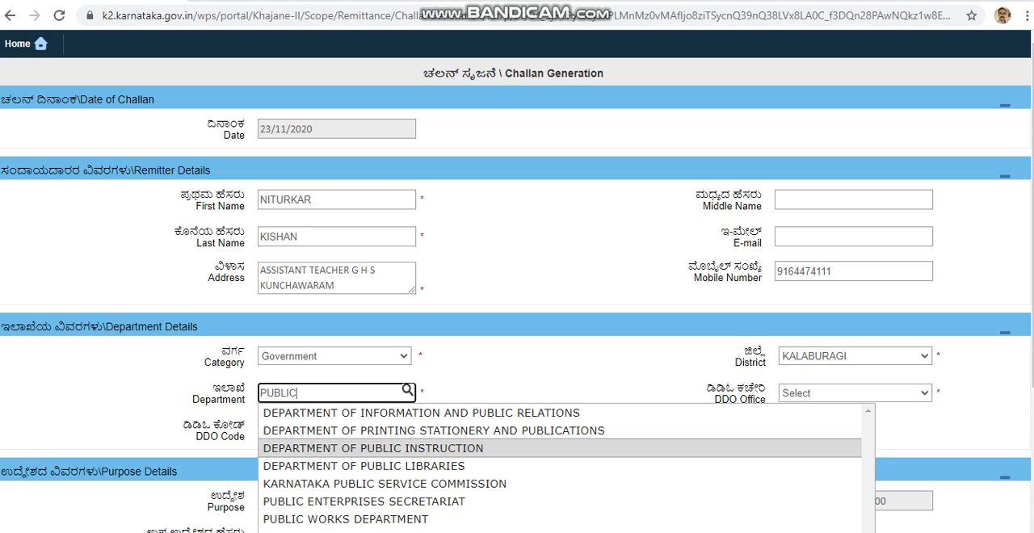
key(Up)
key(Up)
key(Down)
key(Down)
key(Return)
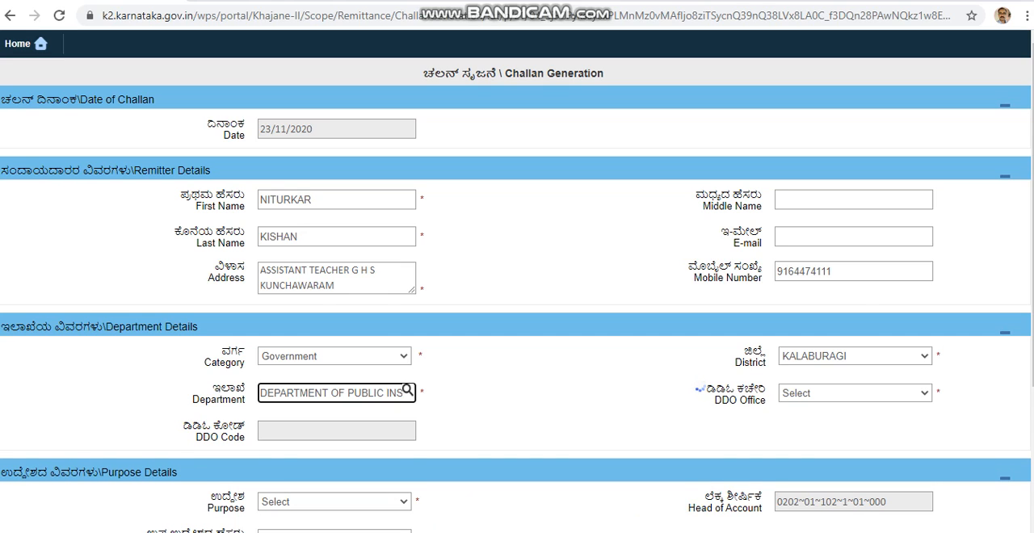
Set the DDO office to BLOCK EDUCATIONAL OFFICE, CHINCHOLI.
click(855, 394)
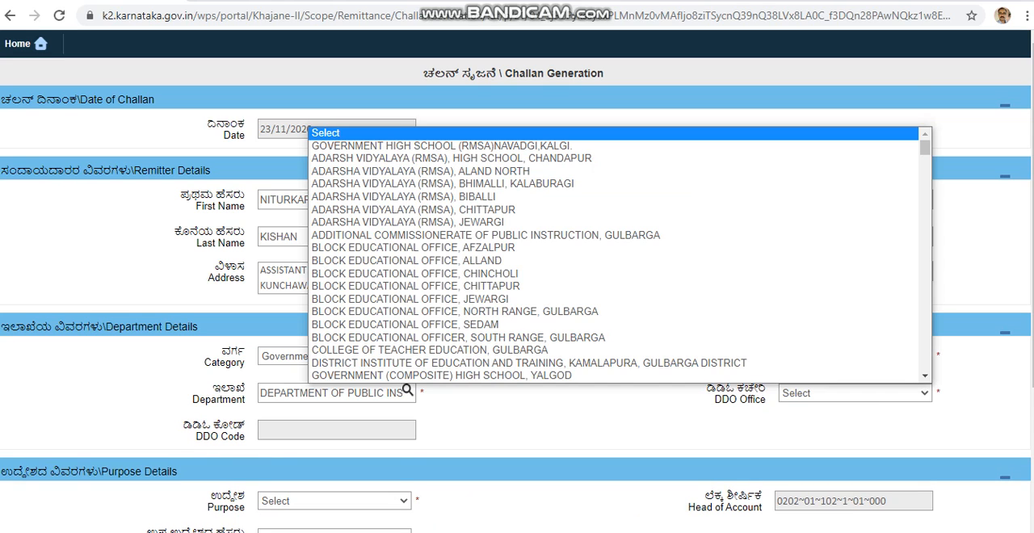
key(Up)
key(Up)
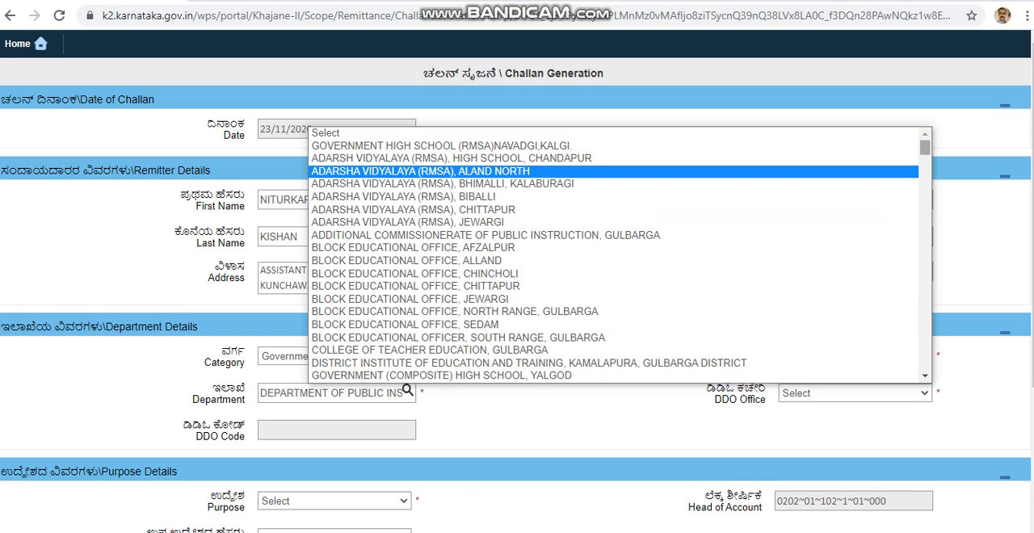
scroll(614, 254, down, 5)
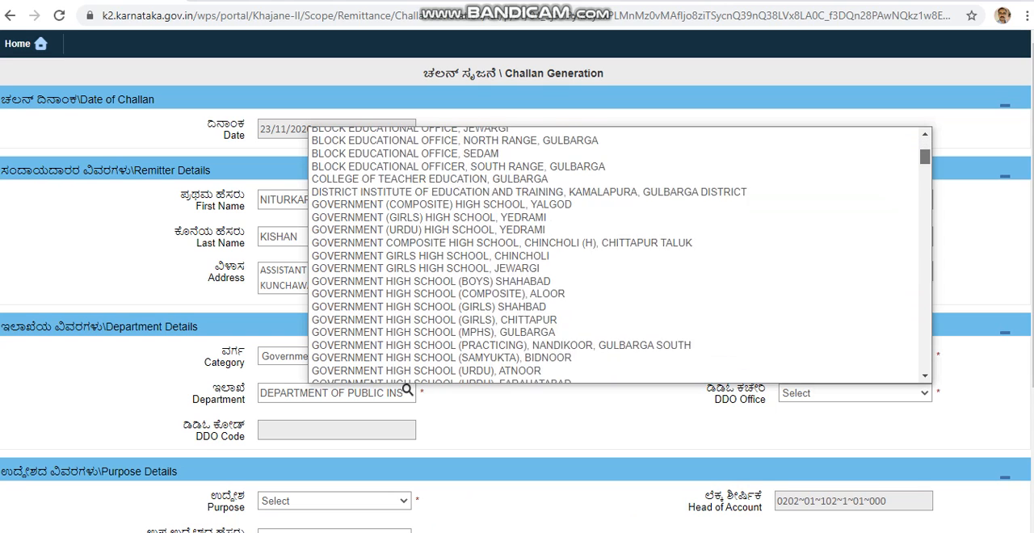
scroll(619, 255, down, 20)
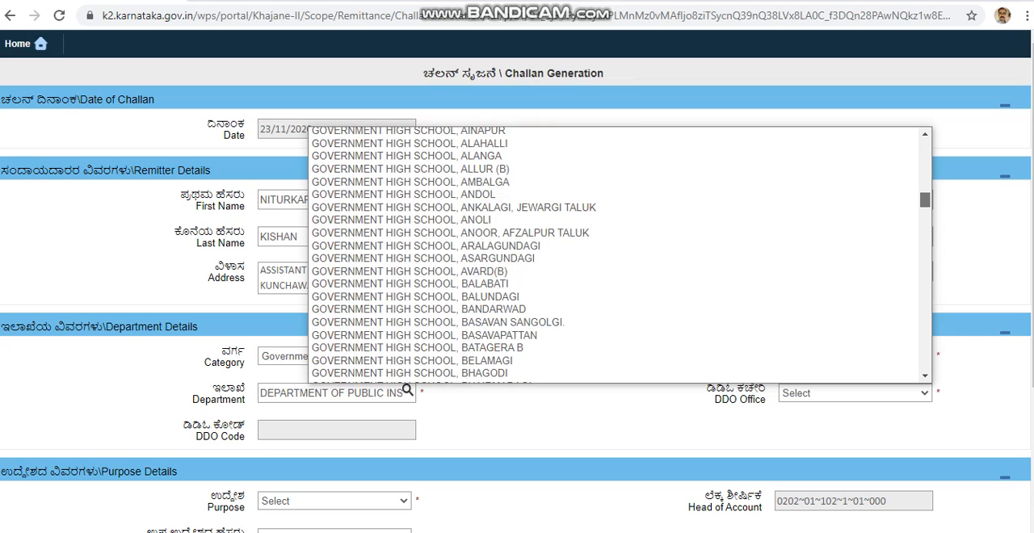
scroll(619, 254, down, 6)
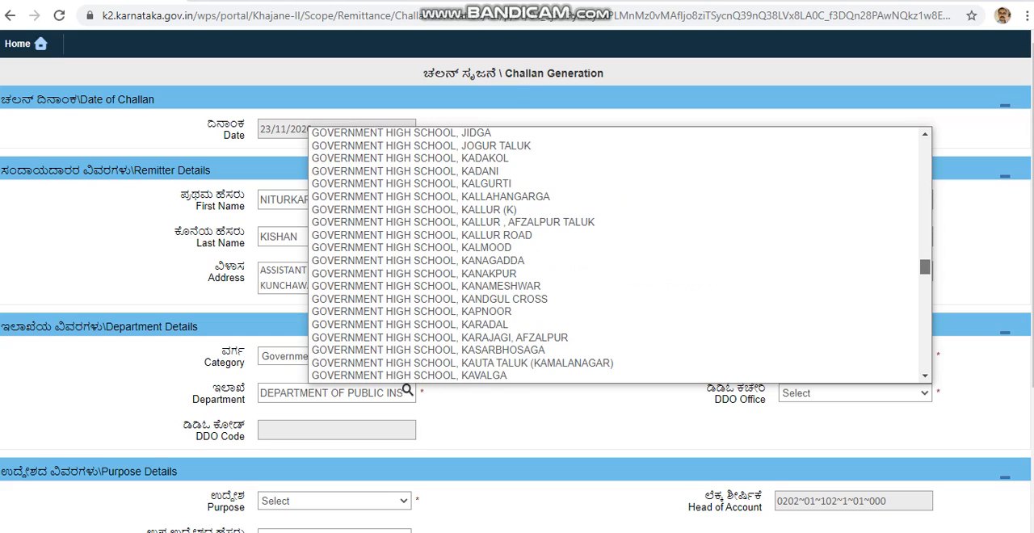
scroll(621, 255, up, 20)
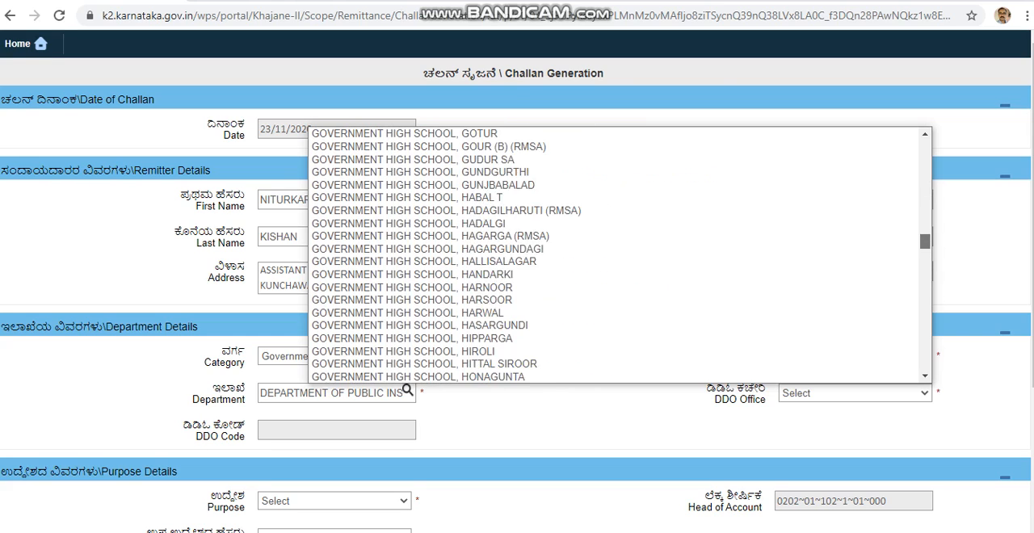
scroll(620, 254, up, 15)
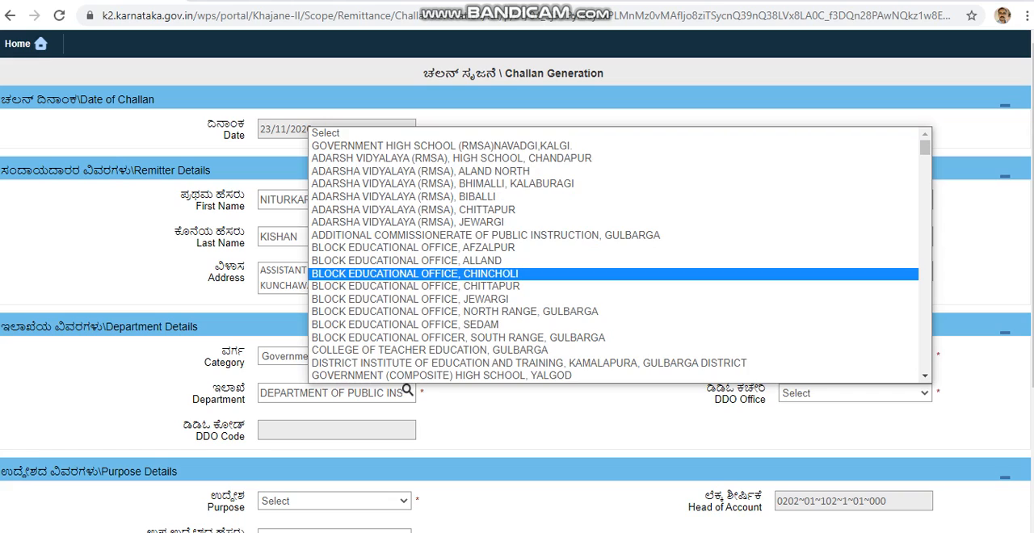
click(414, 273)
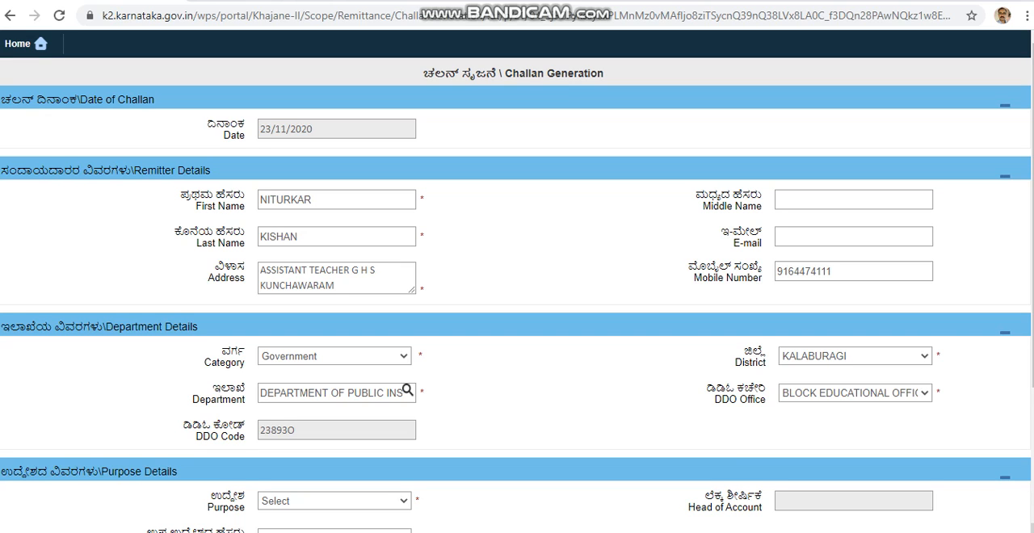
scroll(517, 283, down, 2)
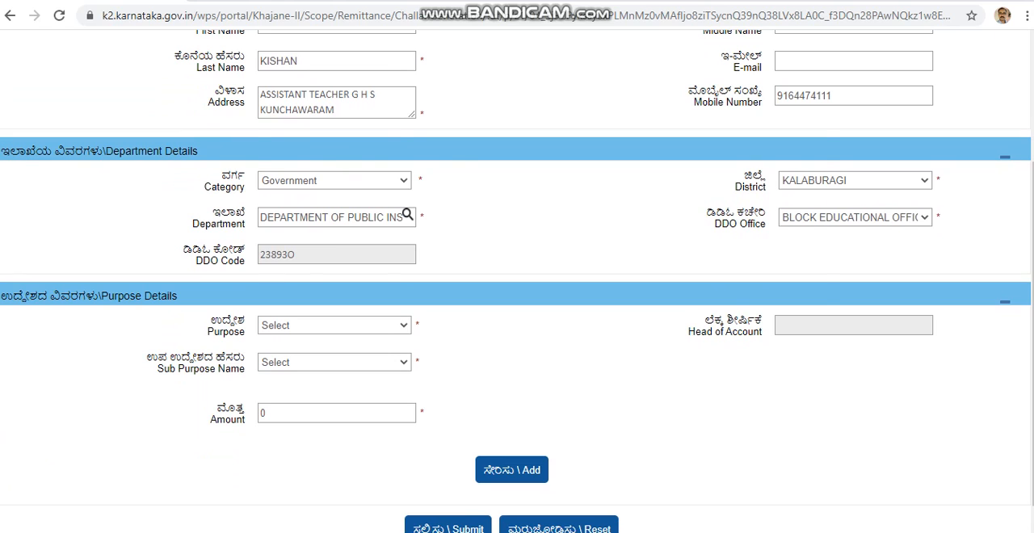
Set the purpose to Deduct-Refunds in the purpose details.
click(334, 326)
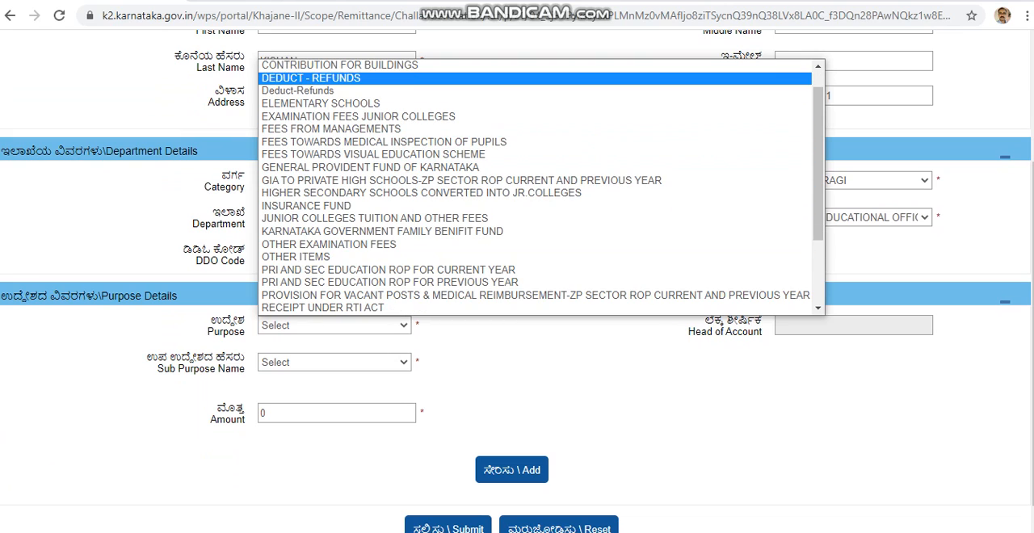
click(819, 66)
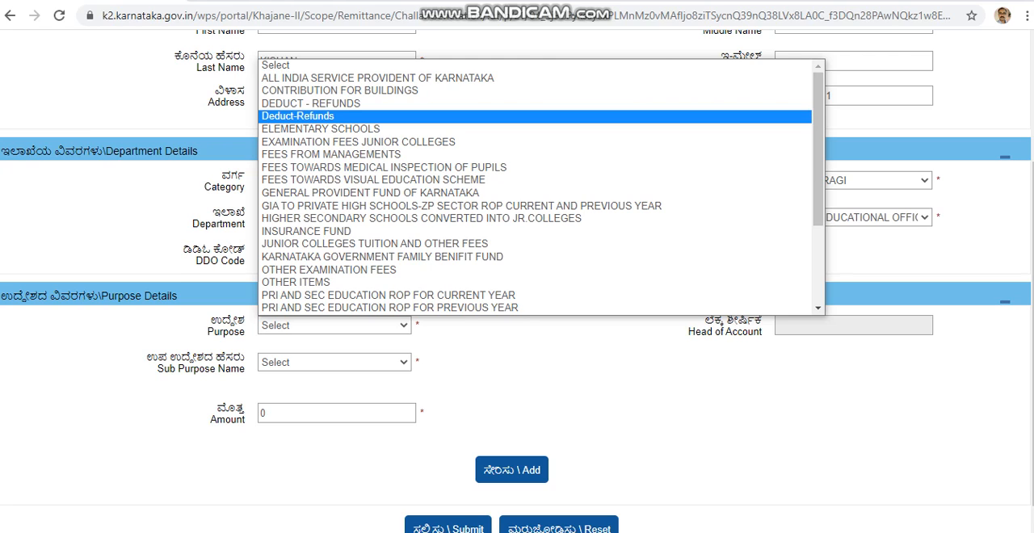
key(Return)
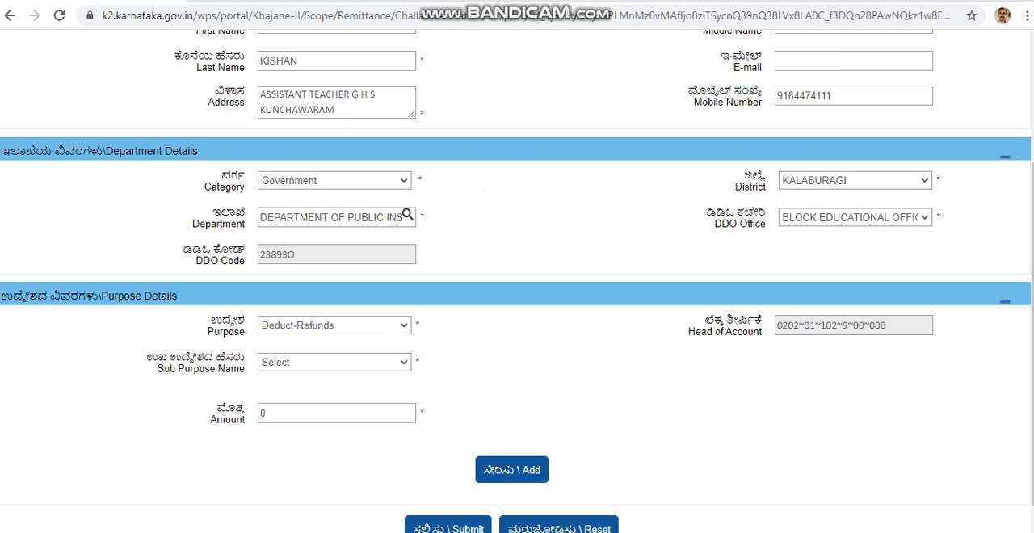
Set the sub purpose name to SALARY REFUND.
drag(147, 356, 420, 364)
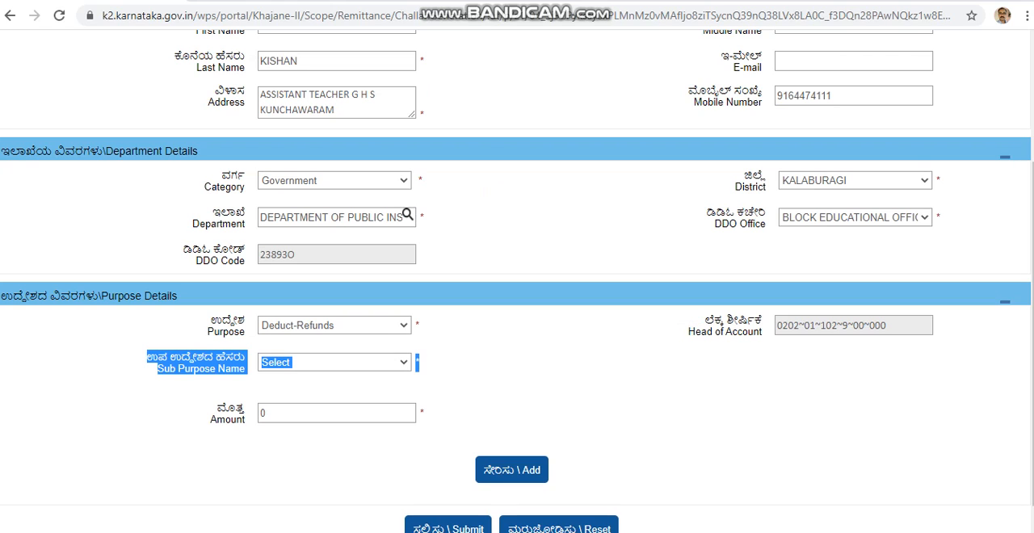
click(453, 368)
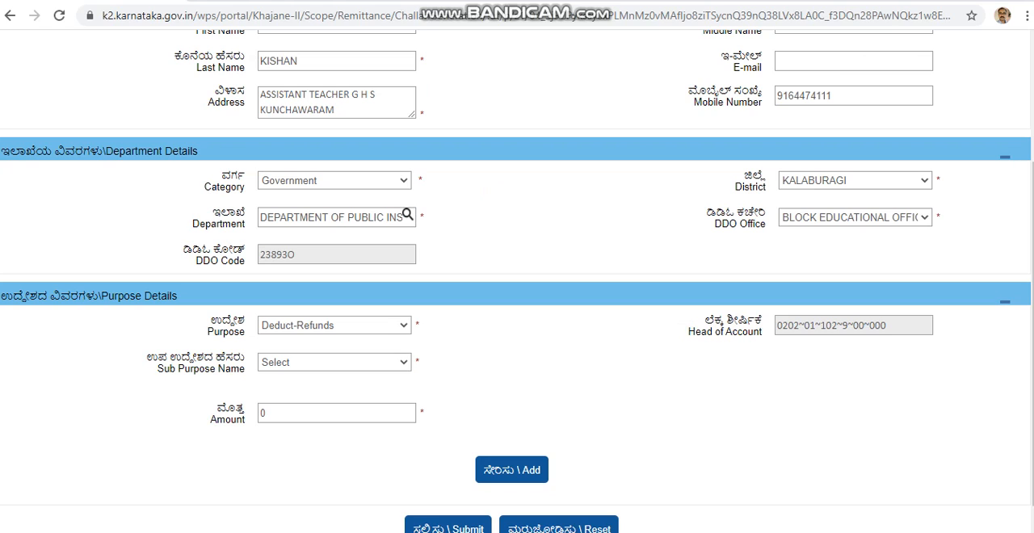
click(334, 362)
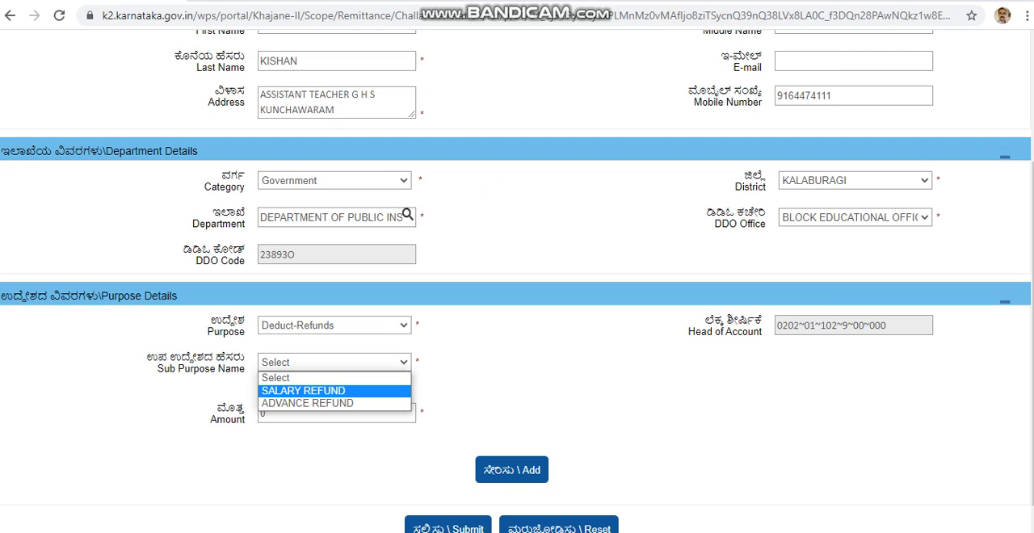
key(Down)
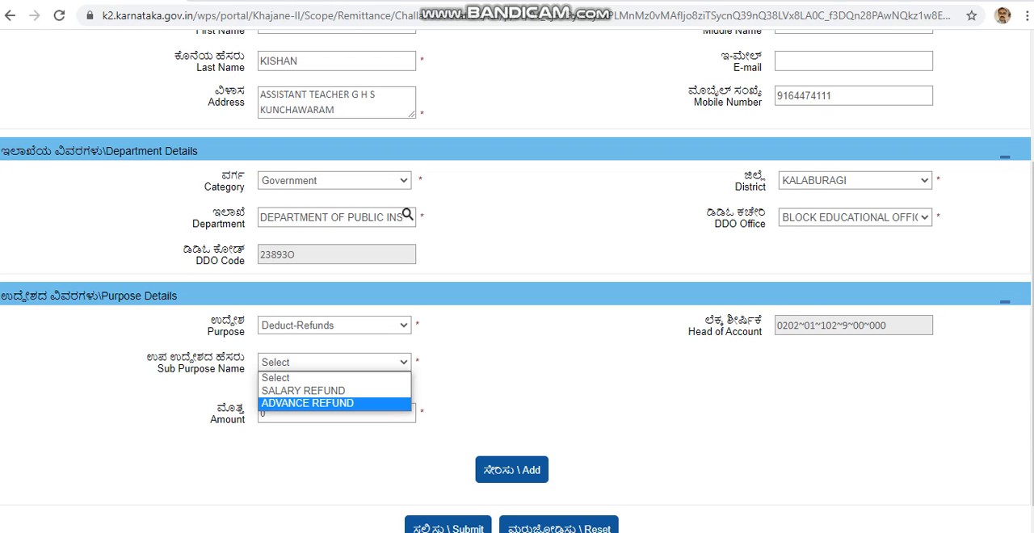
key(Up)
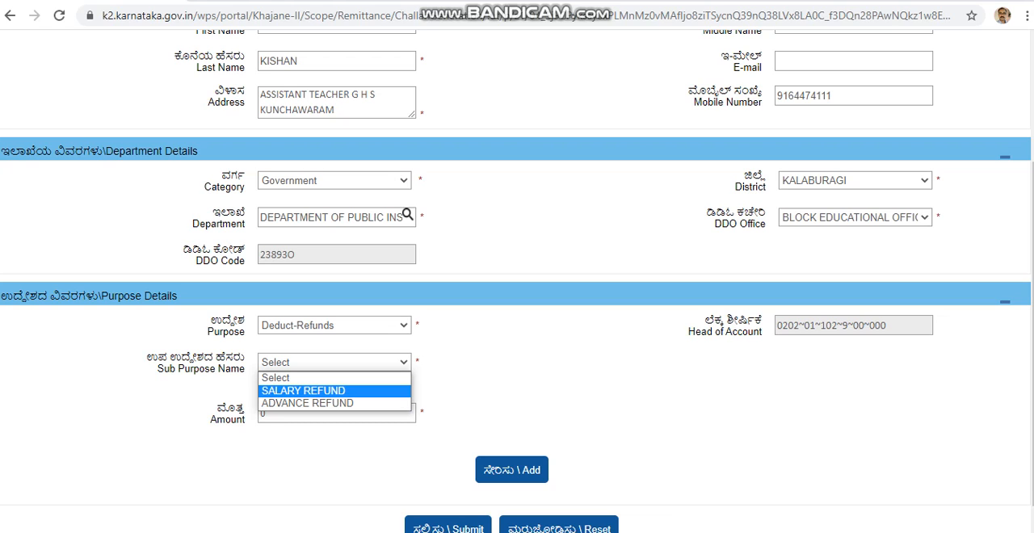
key(Return)
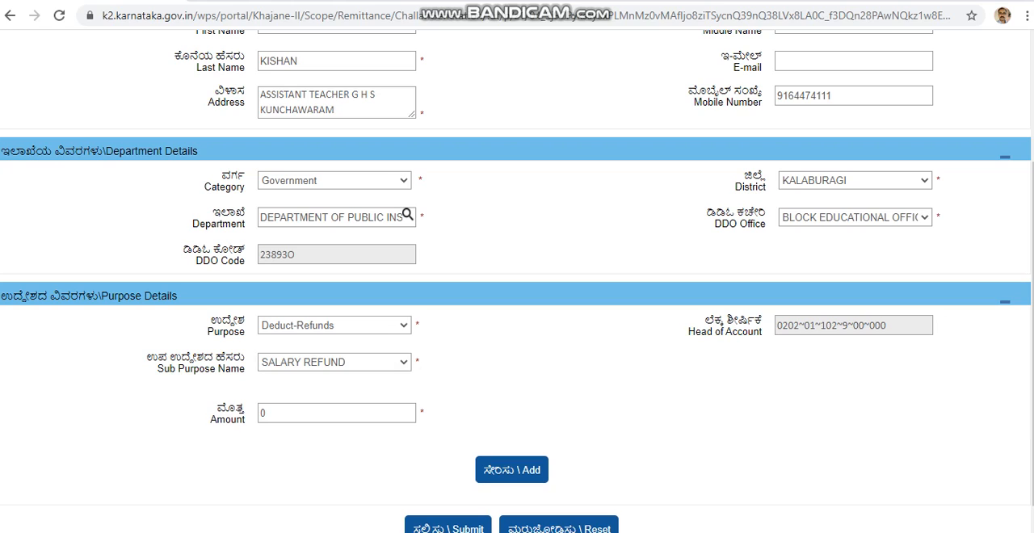
Set the amount to 4500 and add the purpose entry to the challan.
click(291, 413)
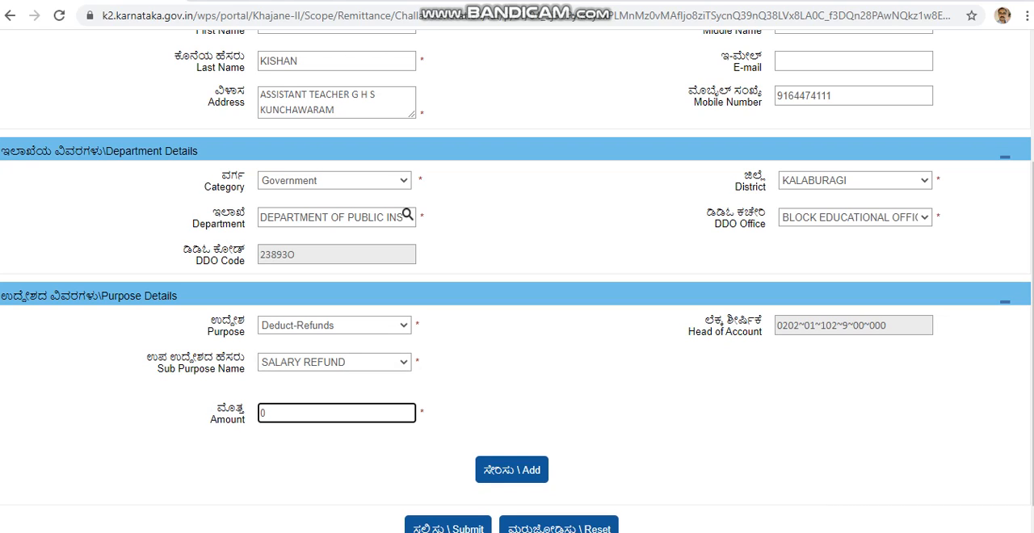
key(ctrl+a)
text(4500)
click(511, 470)
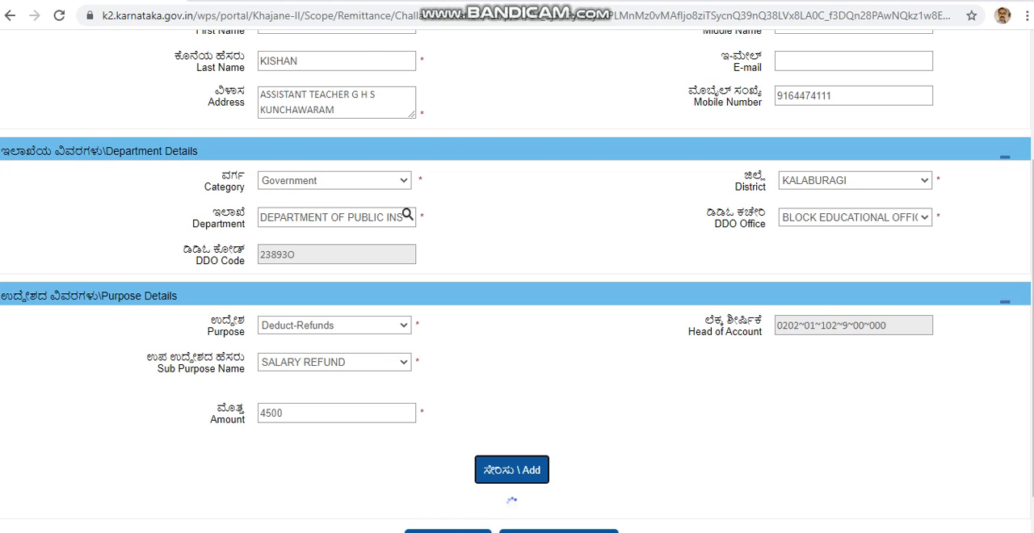
Set the mode of payment to Cash in the treasury details.
scroll(517, 282, down, 3)
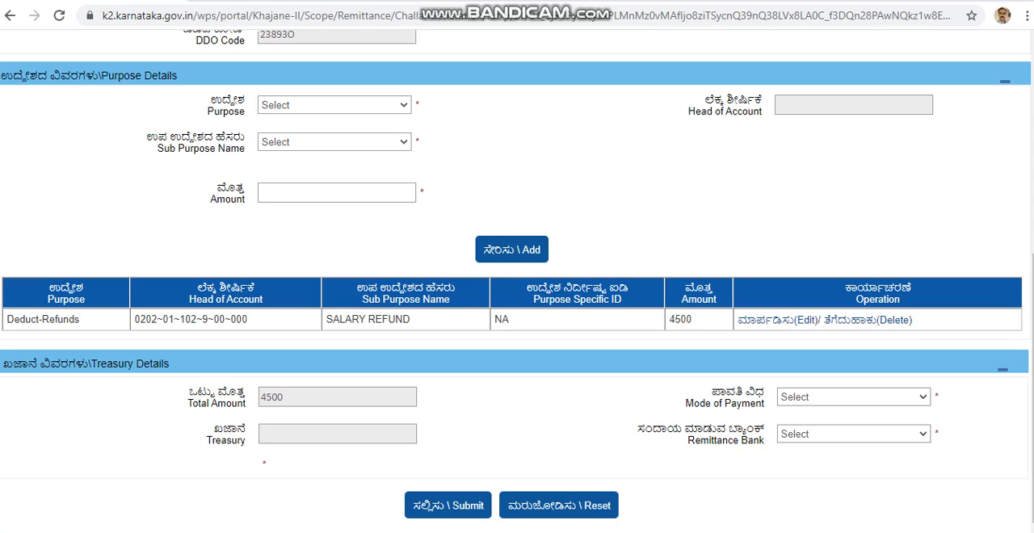
click(854, 396)
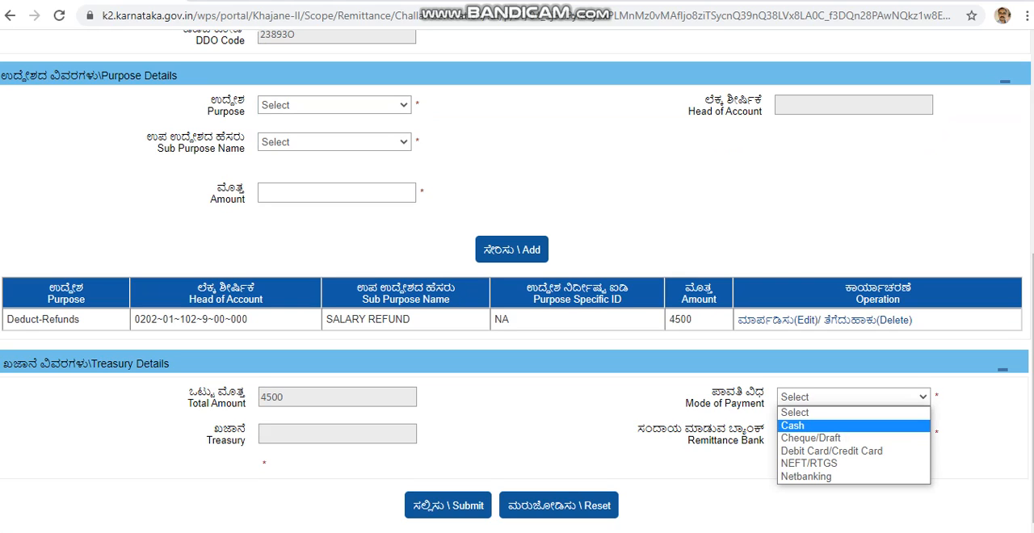
key(Return)
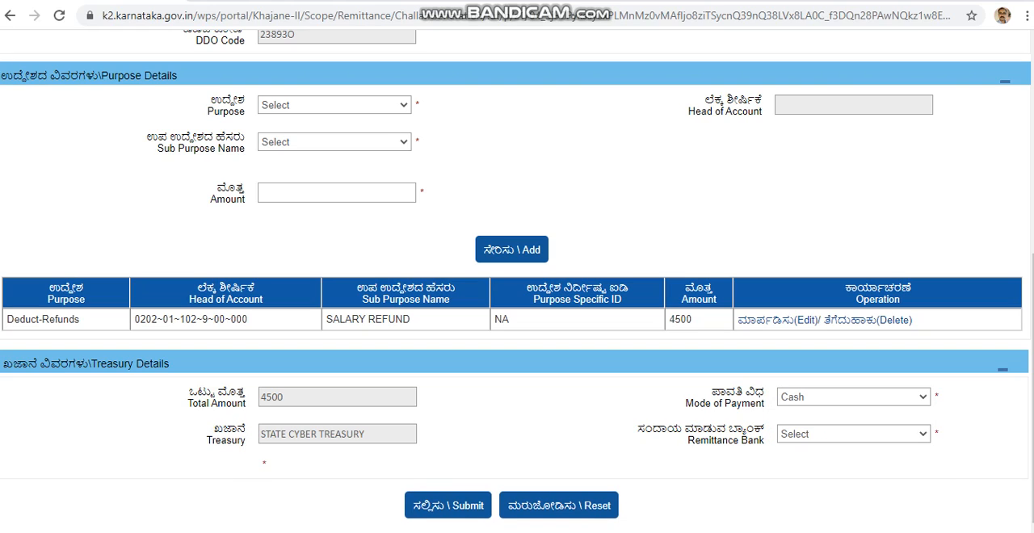
click(854, 434)
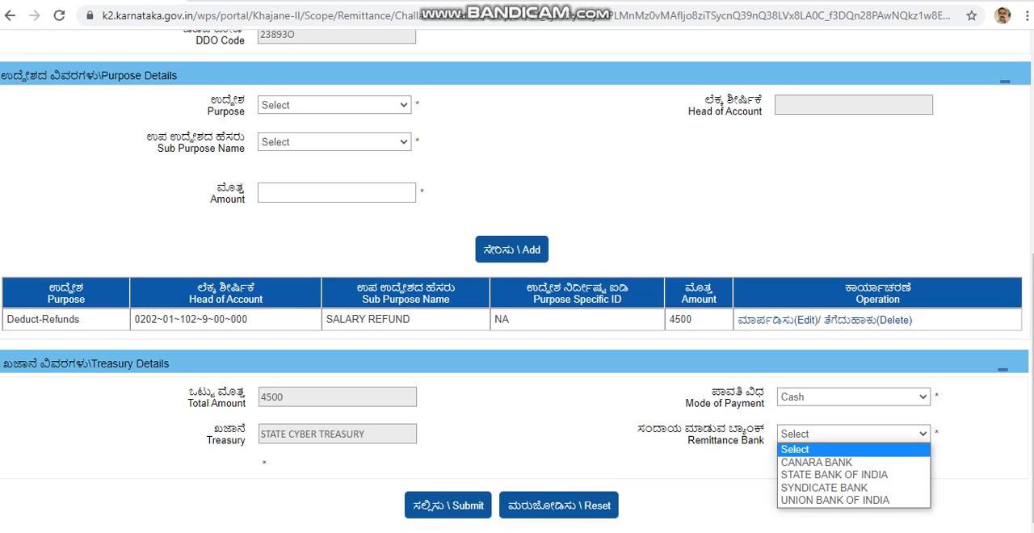
key(Escape)
click(854, 397)
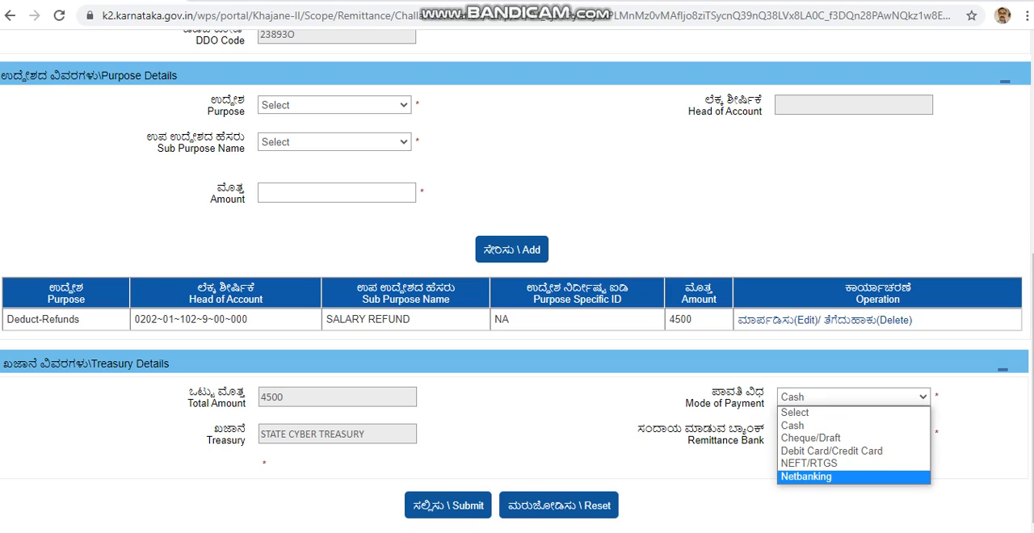
click(833, 476)
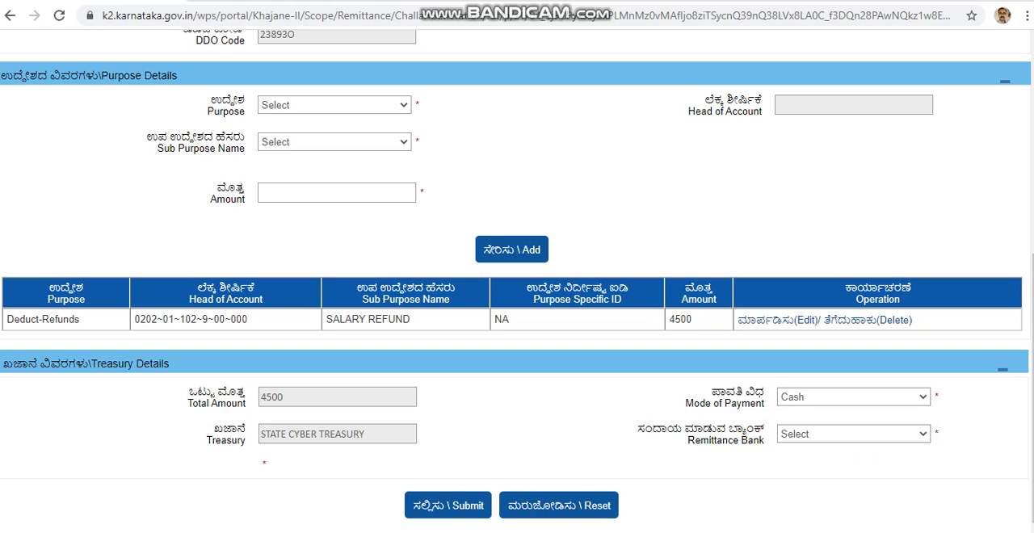
Set the remittance bank to STATE BANK OF INDIA and submit the challan form.
click(854, 433)
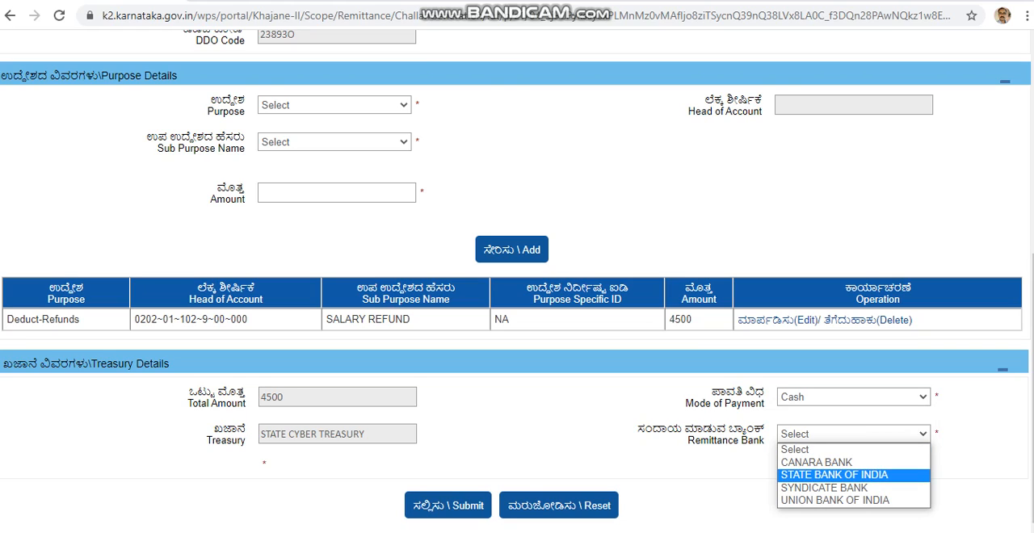
click(834, 475)
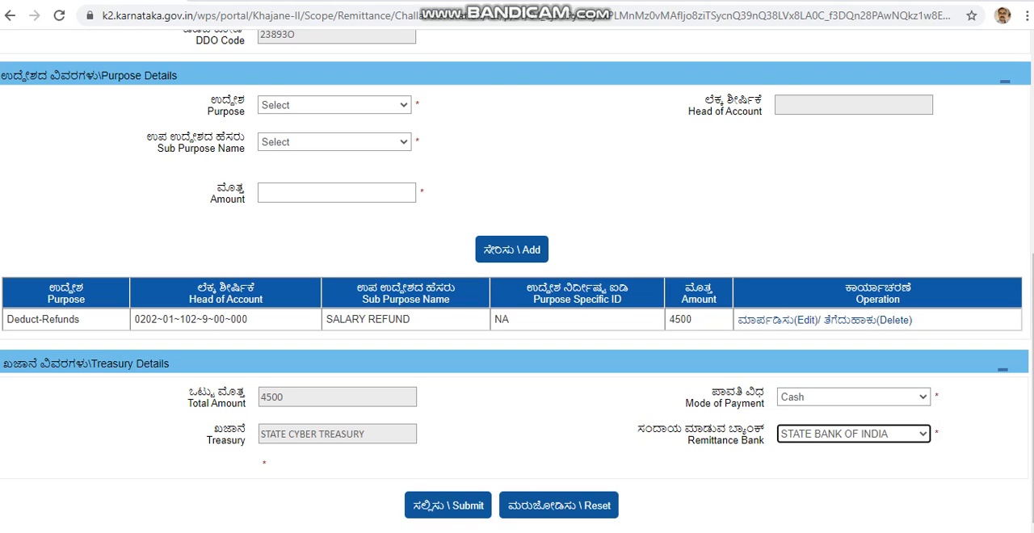
click(449, 506)
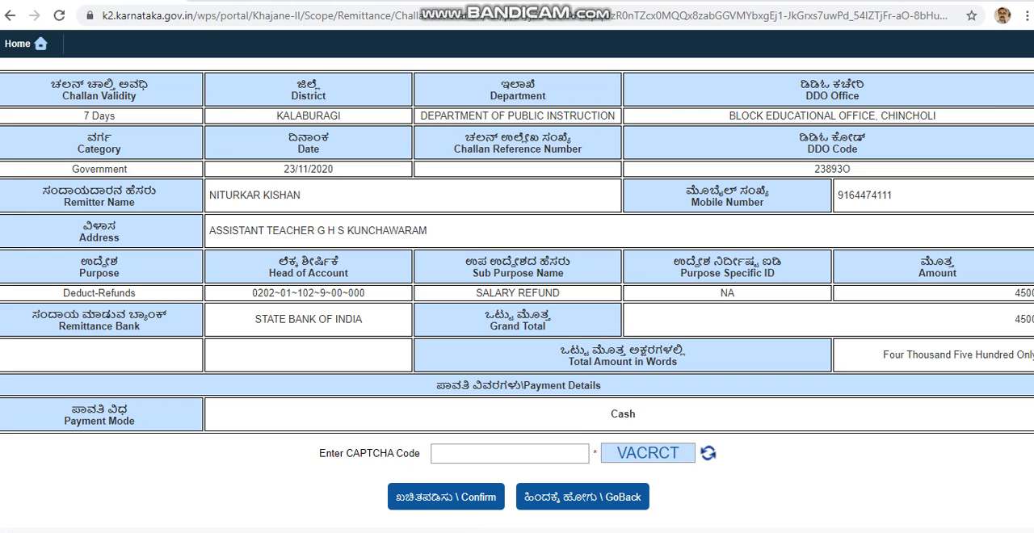
Enter the displayed CAPTCHA code and confirm the challan details.
click(510, 454)
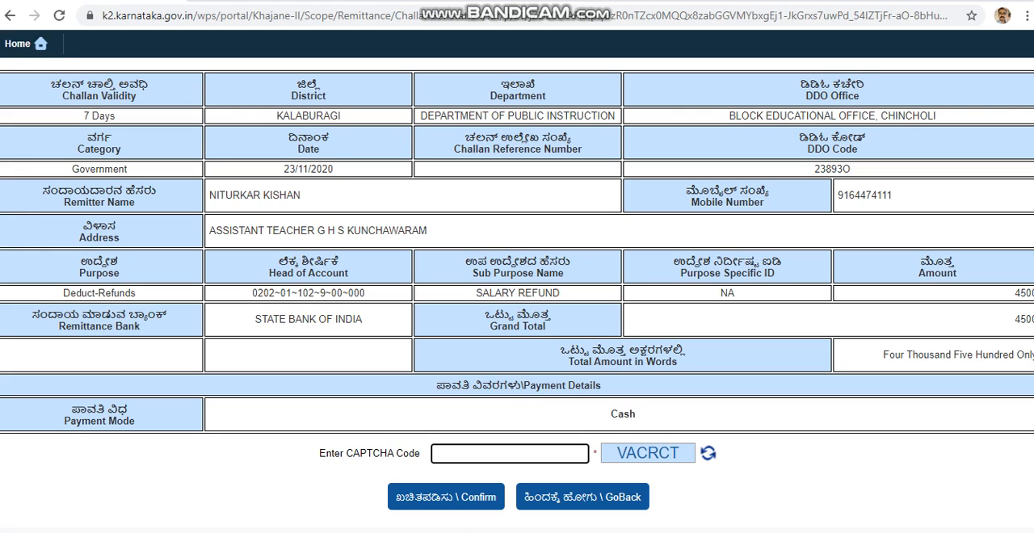
text(VACRCT)
key(Return)
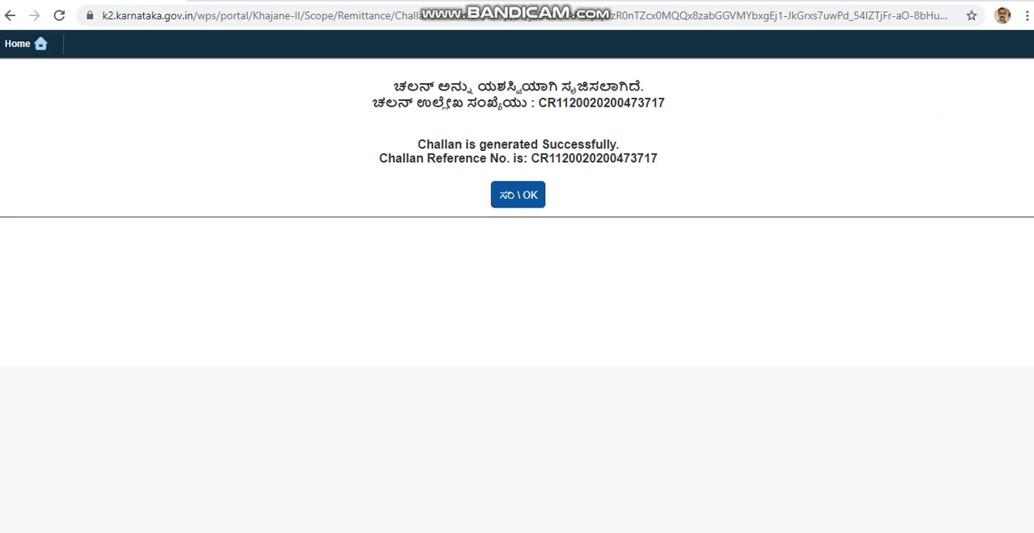
Open the generated challan, bring up its print preview and cancel without saving it.
click(518, 195)
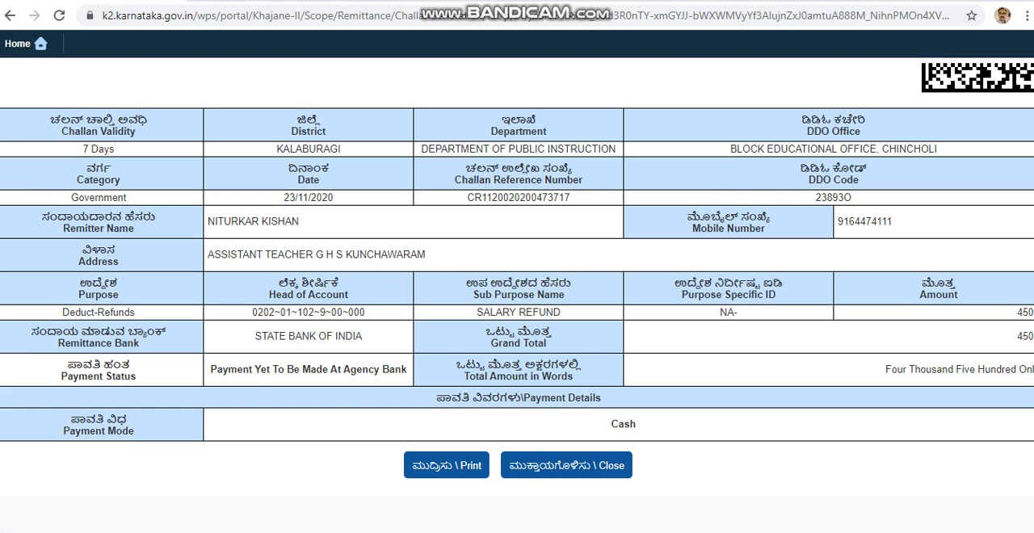
click(445, 465)
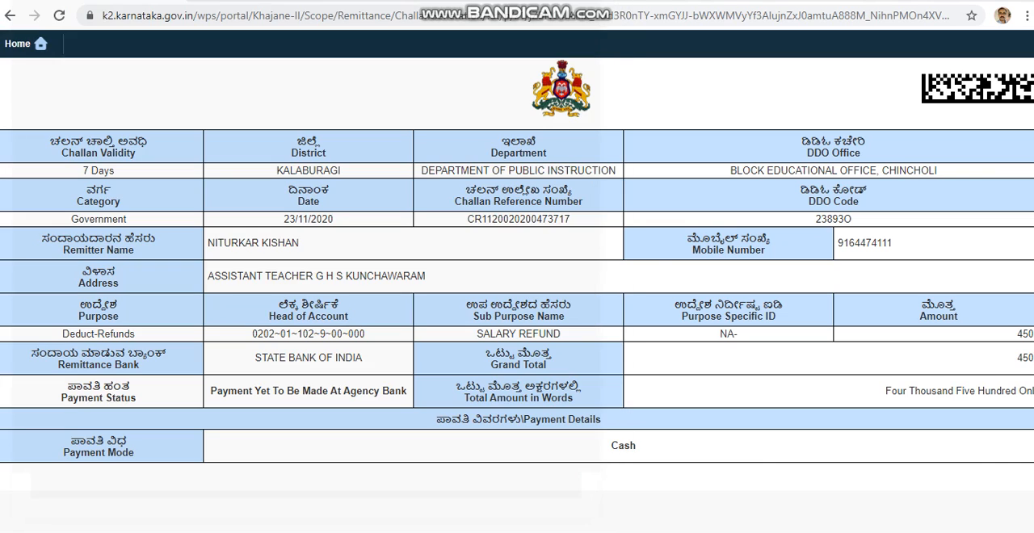
click(554, 485)
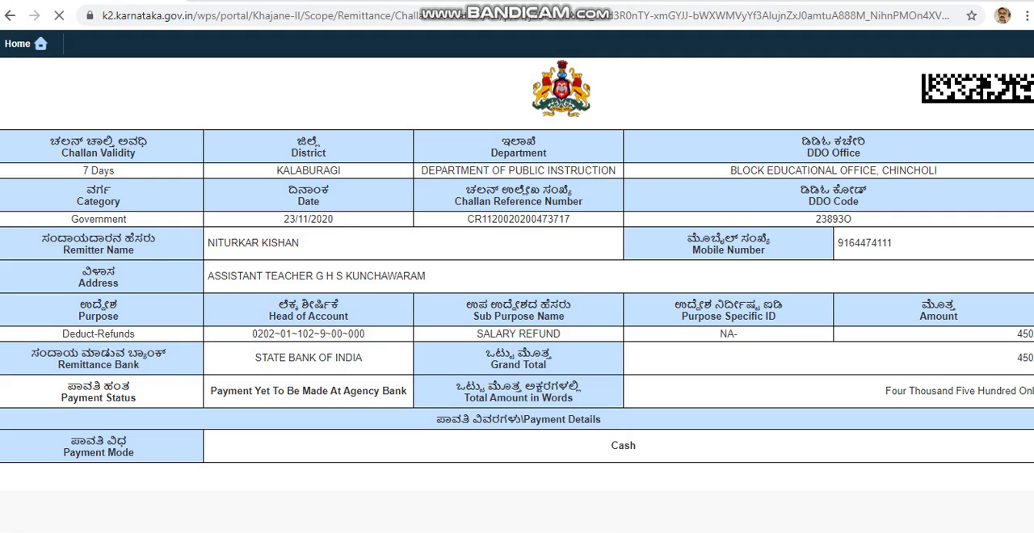